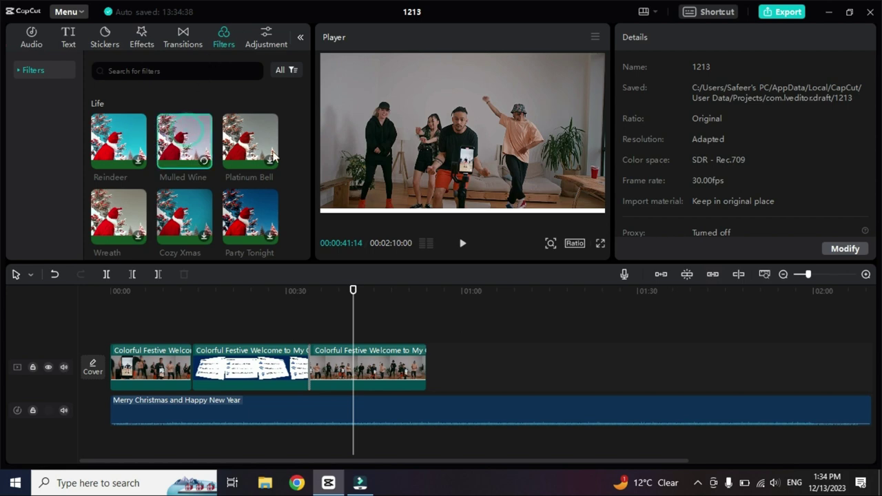
Preview the Platinum Bell, Party Tonight, Cozy Xmas, Wreath and Reindeer filters on the dance footage.
click(231, 153)
click(247, 238)
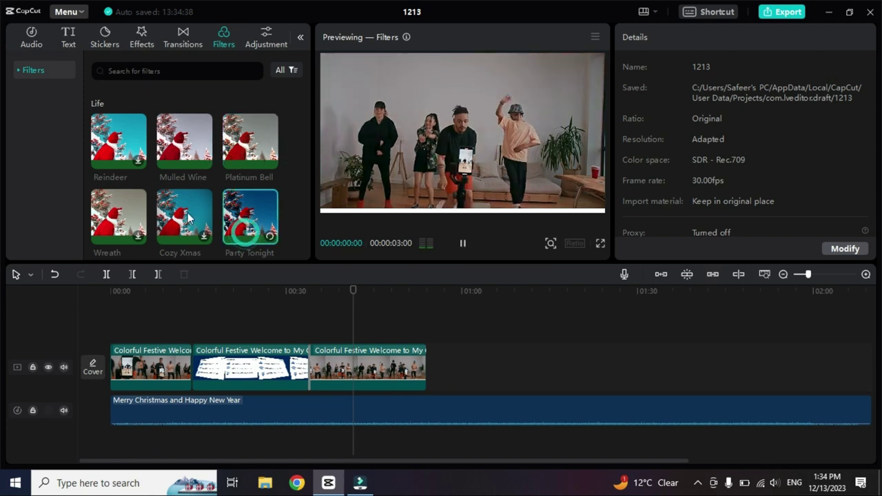
click(167, 211)
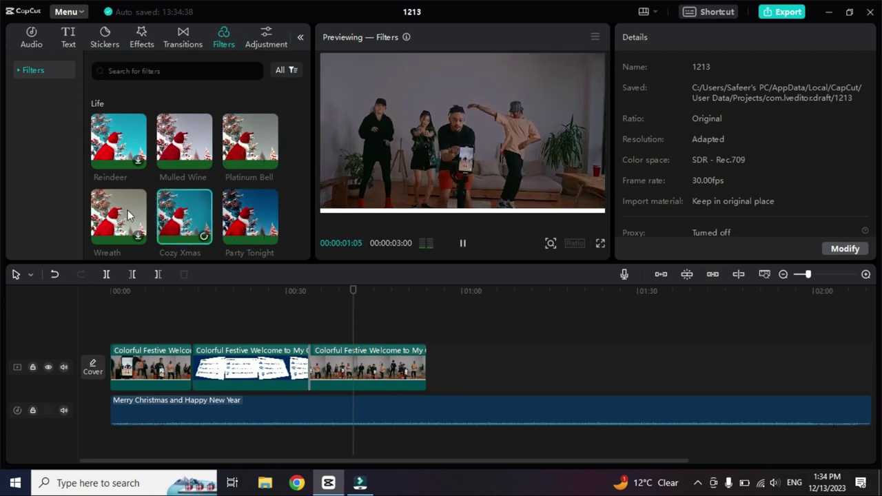
click(132, 212)
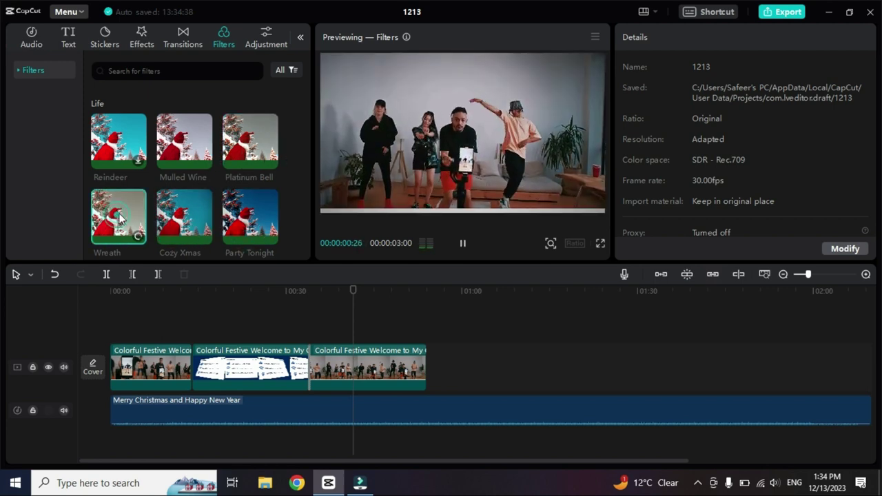
click(116, 159)
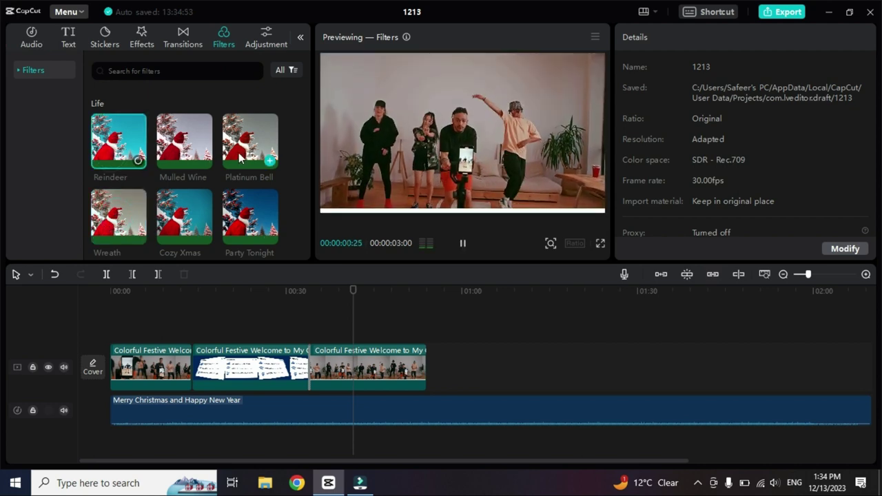
Scroll further down the filter list and preview the first filter below vivid.
scroll(234, 199, down, 5)
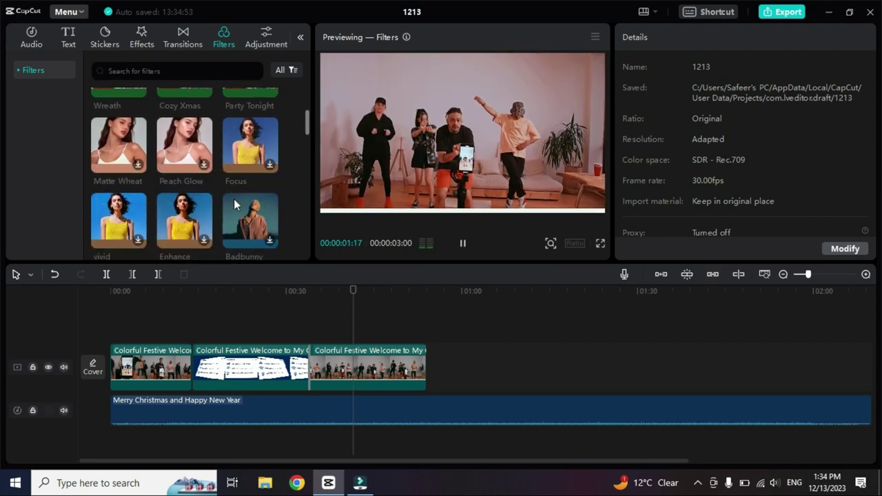
scroll(234, 199, down, 2)
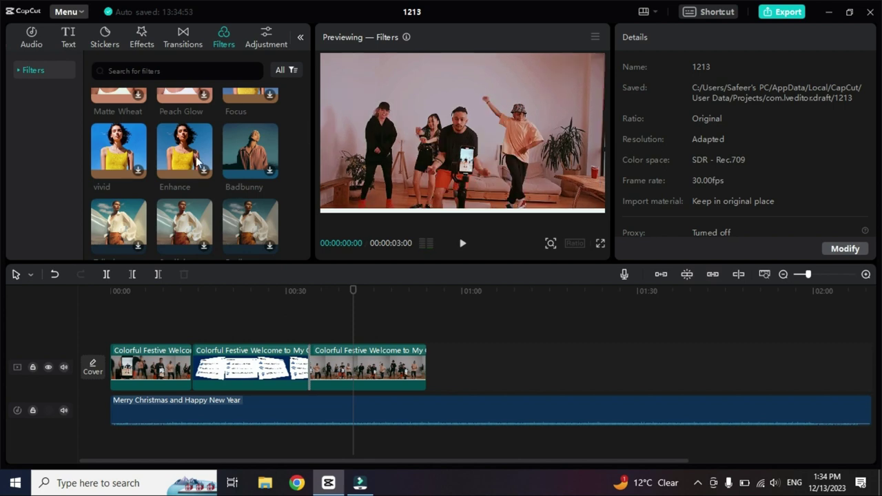
click(119, 224)
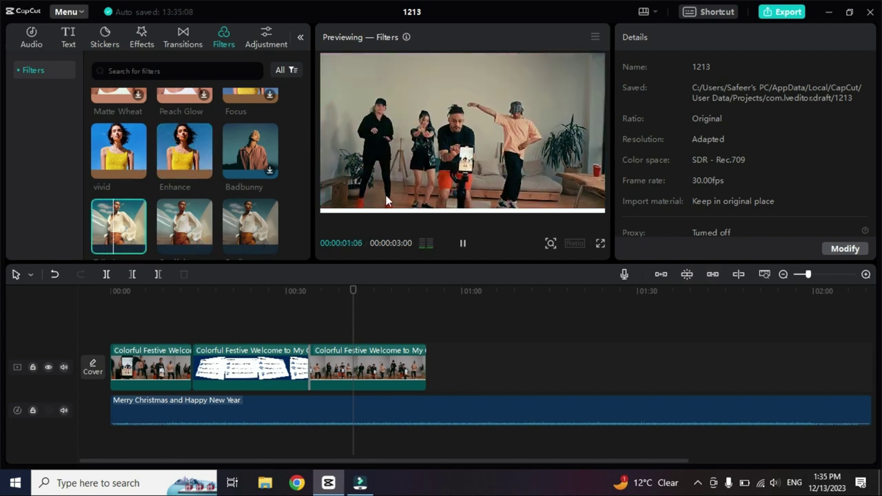
mouse_move(122, 223)
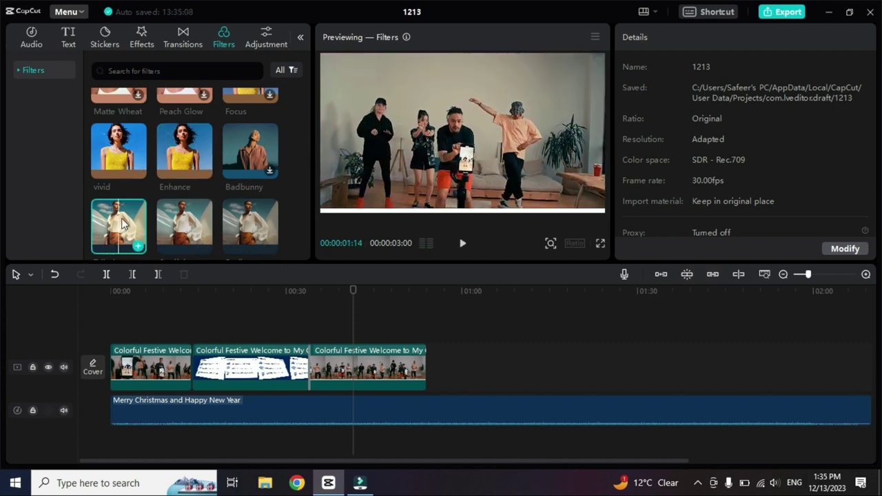
Add the Tuileries filter to the timeline above the last clip and play back the filtered section.
drag(110, 231, 425, 340)
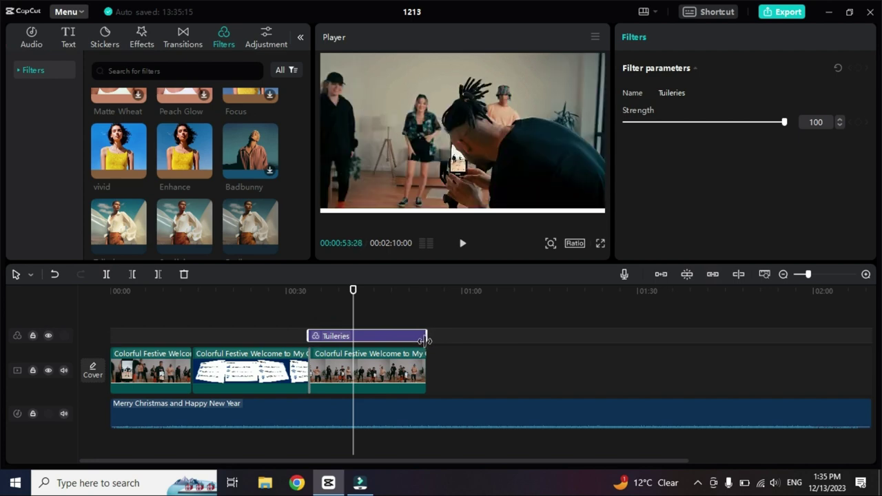
click(407, 290)
key(space)
key(space)
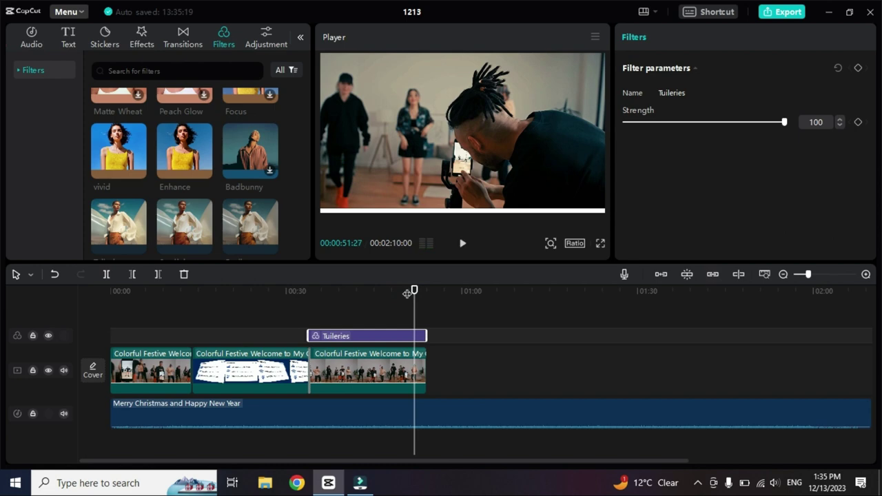
drag(413, 292, 322, 290)
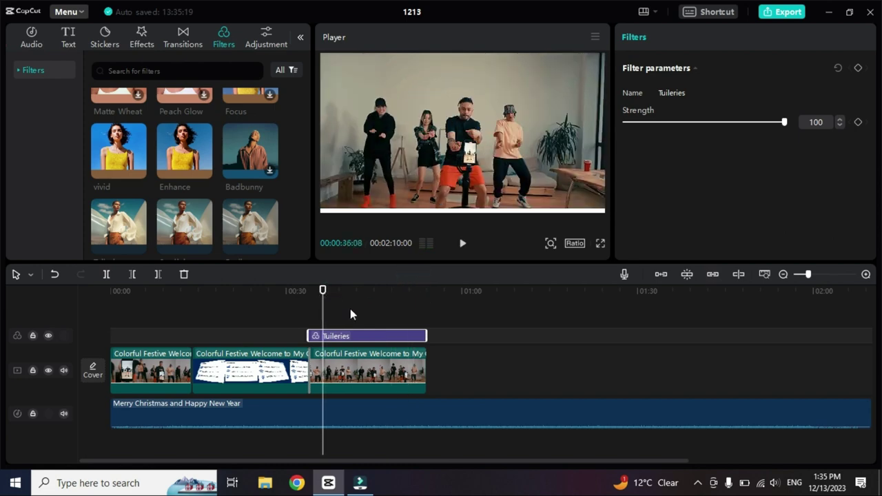
Align the Tuileries filter with the last clip, keeping its Strength at 100.
mouse_move(349, 336)
mouse_down()
mouse_move(410, 336)
mouse_move(353, 335)
mouse_up()
mouse_move(787, 131)
mouse_down()
mouse_move(626, 122)
mouse_move(789, 124)
mouse_up()
click(441, 299)
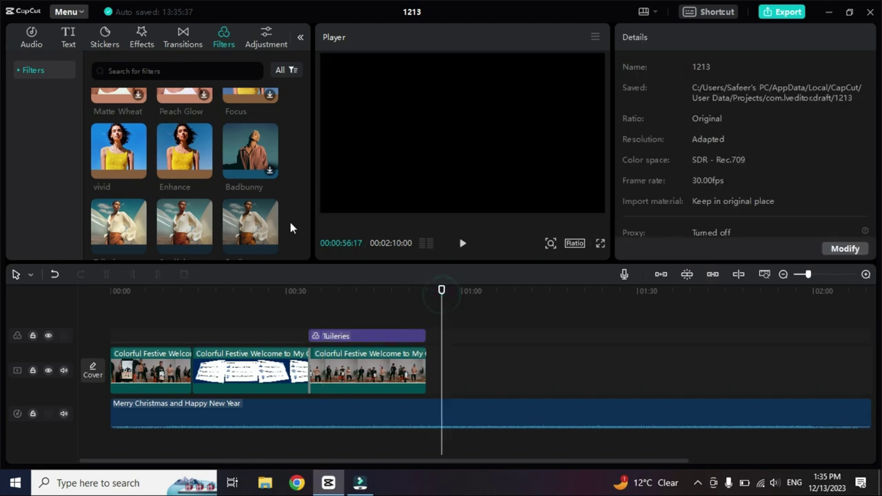
Open the Adjustment options, scrub through the third video clip and select it for colour editing.
click(261, 44)
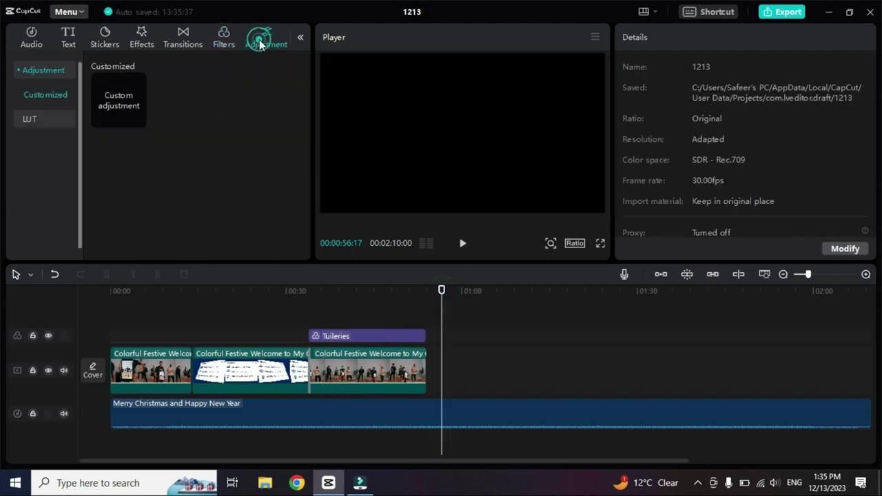
click(363, 372)
click(370, 292)
click(309, 292)
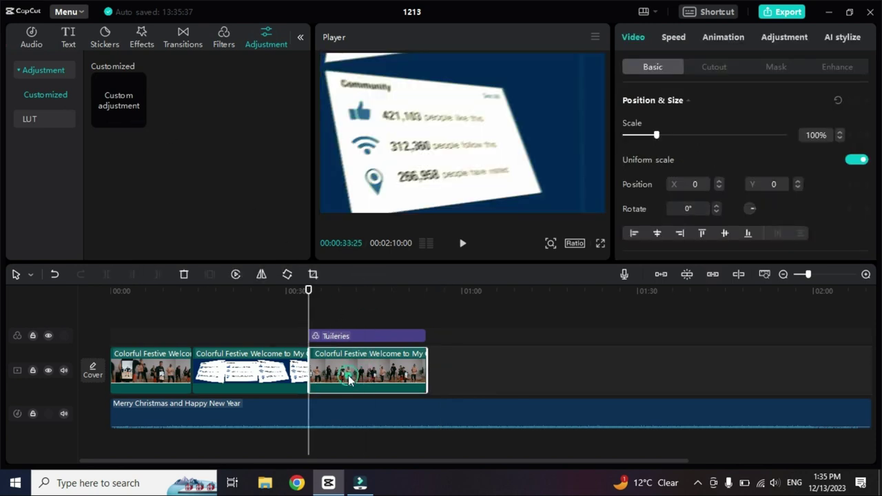
drag(308, 293, 352, 292)
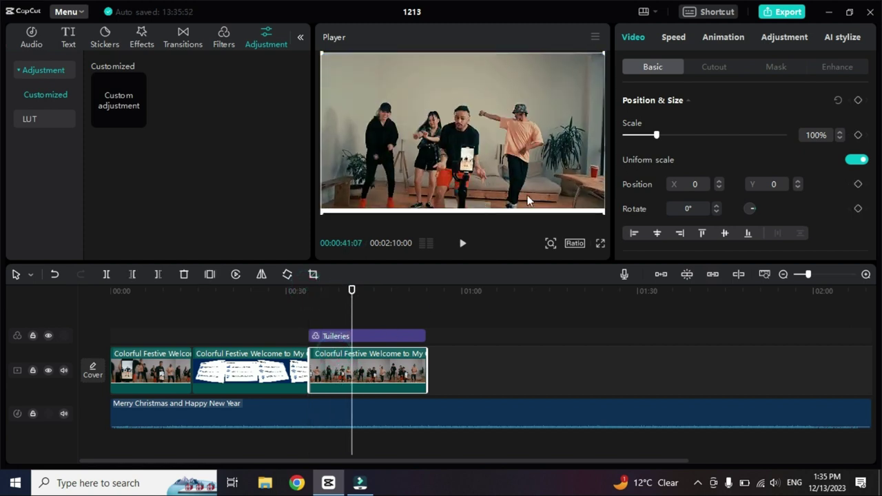
click(479, 338)
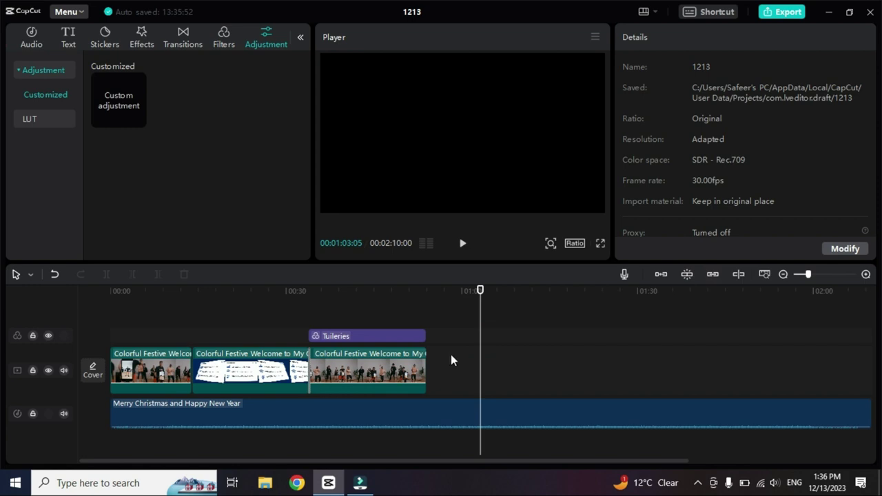
click(398, 365)
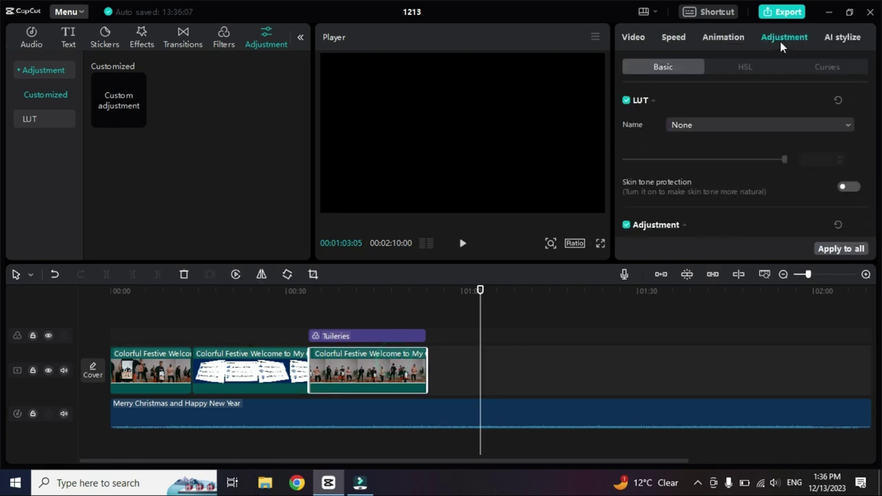
Set the last clip's hue to -20 and saturation to 3, leaving temperature at 0.
scroll(700, 140, down, 3)
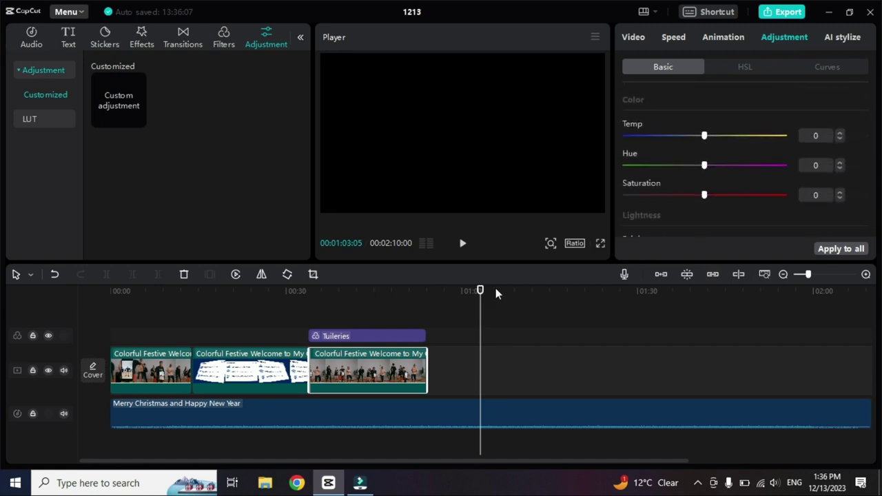
click(376, 291)
drag(705, 135, 752, 144)
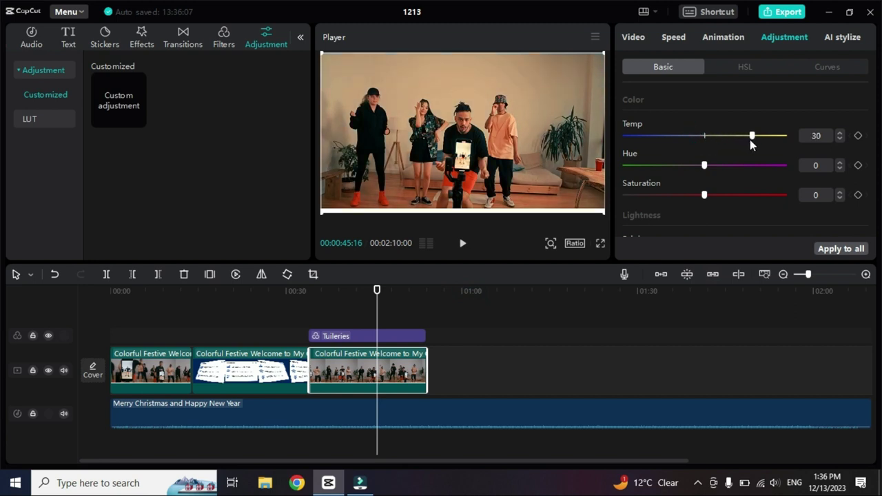
mouse_move(750, 137)
mouse_down()
mouse_move(705, 142)
mouse_move(756, 137)
mouse_up()
drag(704, 166, 672, 166)
drag(704, 195, 739, 198)
Set brightness to 5 and contrast to 8, then drag temperature to -13.
scroll(737, 200, down, 2)
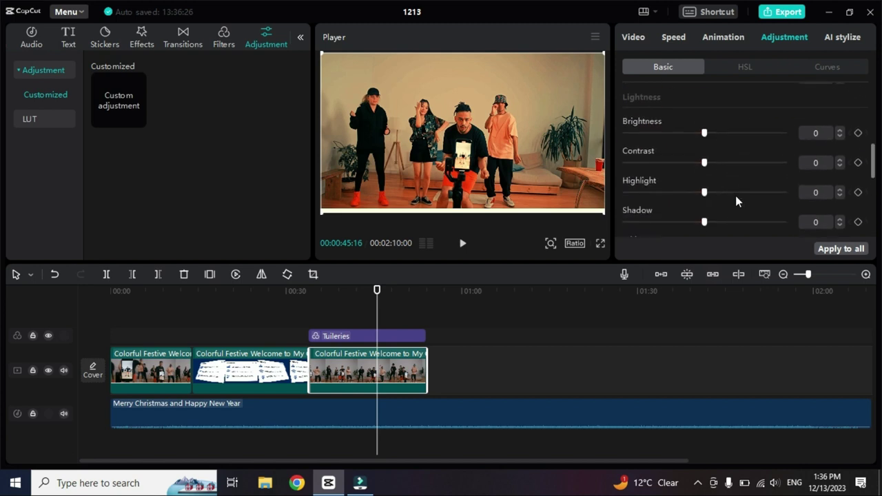
drag(703, 115, 714, 144)
double_click(713, 144)
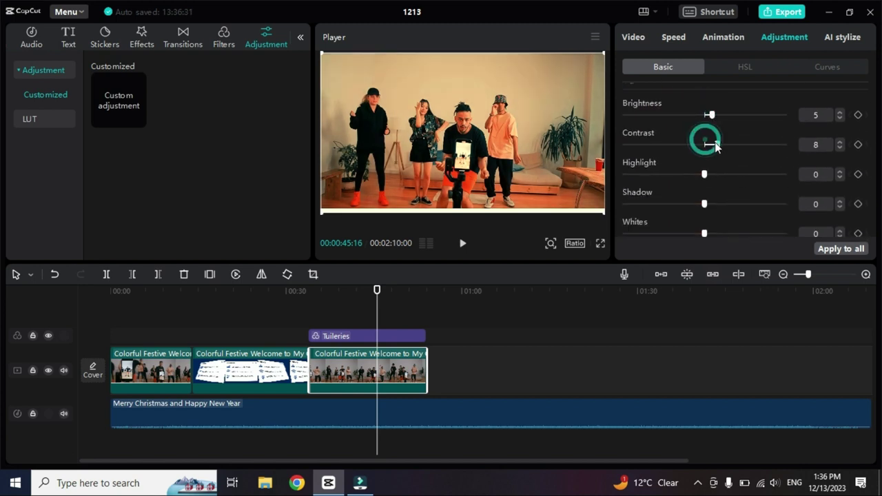
scroll(715, 148, up, 5)
scroll(715, 148, up, 1)
drag(735, 193, 685, 198)
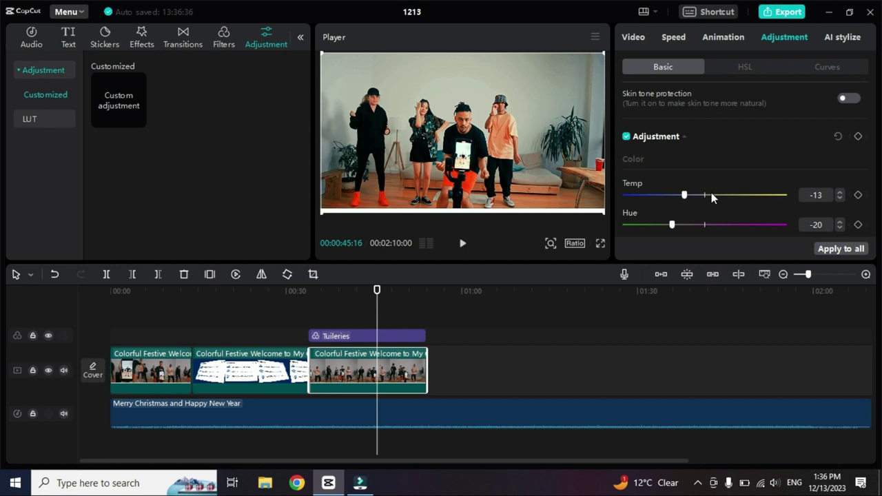
Raise the last clip's shadows to 33, set whites to -19 and blacks to 22.
scroll(713, 198, down, 5)
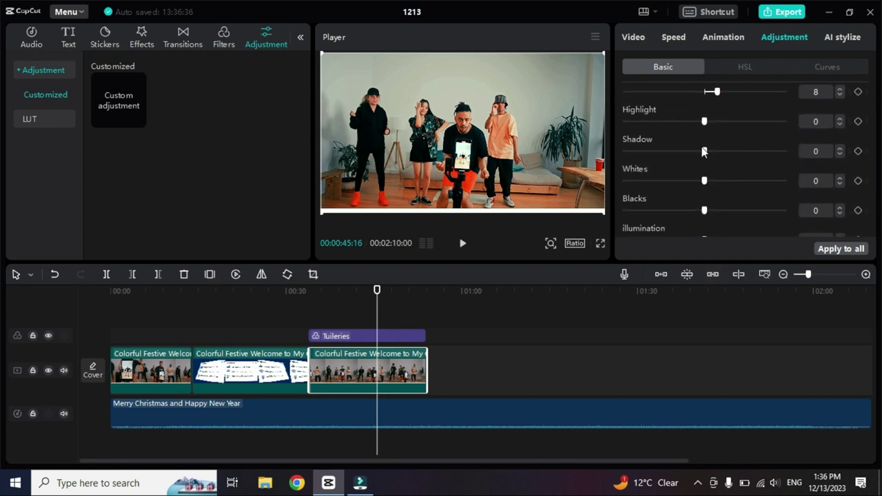
drag(704, 151, 762, 151)
drag(708, 181, 740, 211)
Scroll through the remaining adjustment sliders and bring up the AI stylize presets.
scroll(689, 217, down, 2)
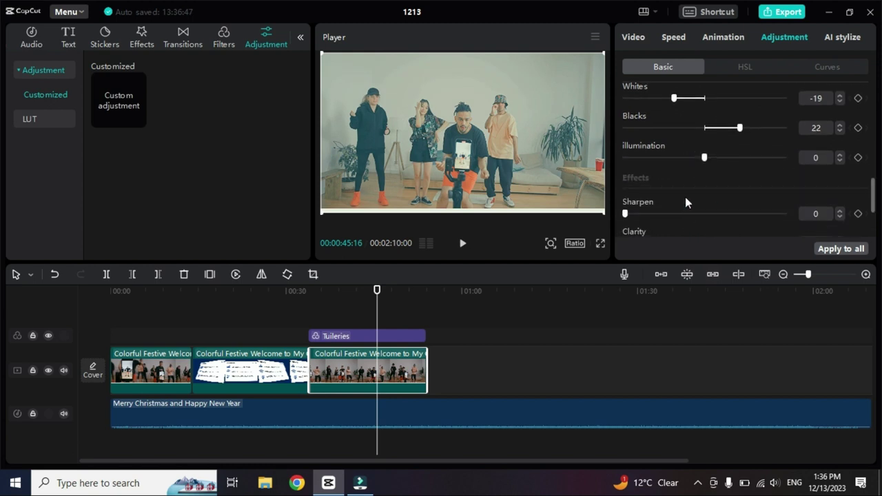
scroll(686, 200, down, 3)
scroll(696, 113, up, 8)
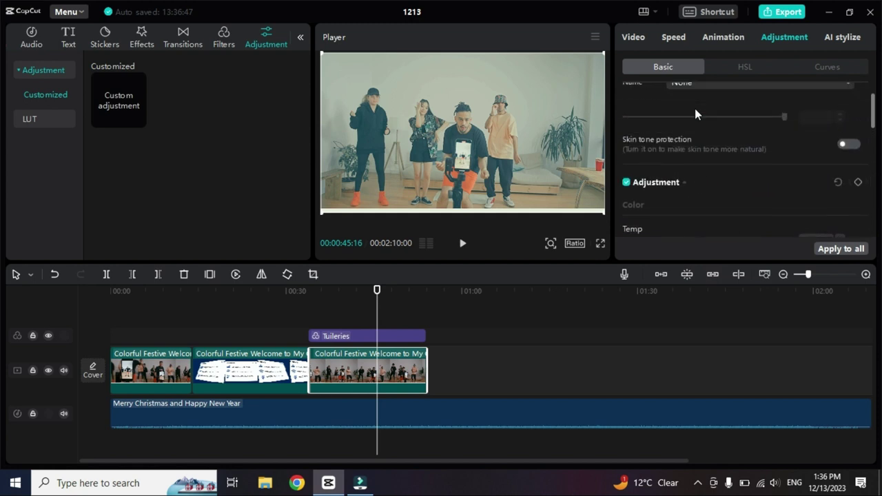
scroll(695, 114, up, 1)
scroll(696, 114, down, 8)
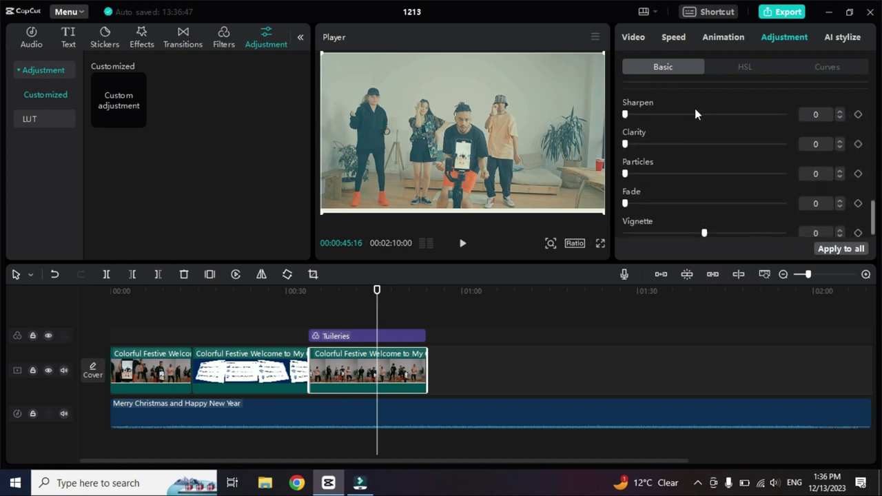
scroll(695, 114, up, 8)
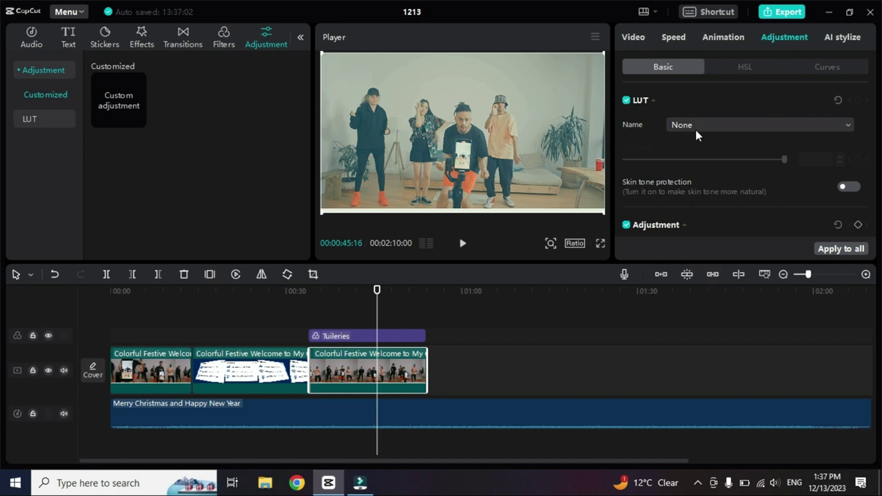
scroll(705, 218, down, 10)
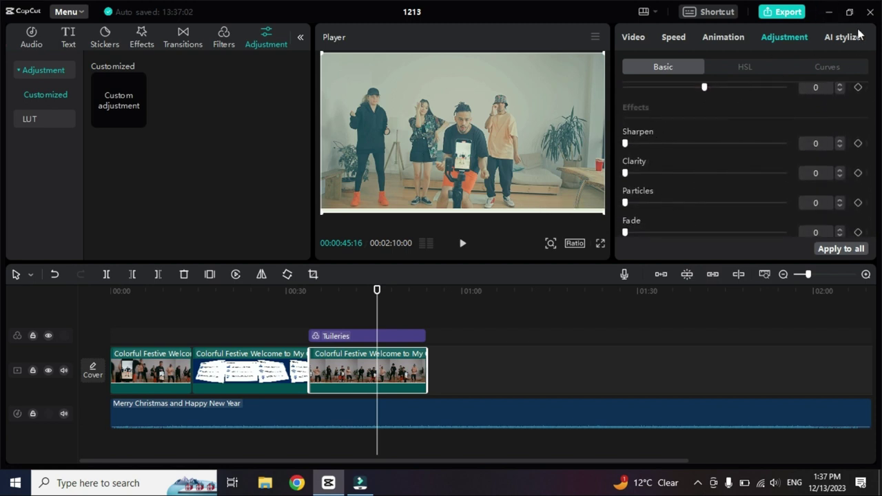
click(842, 38)
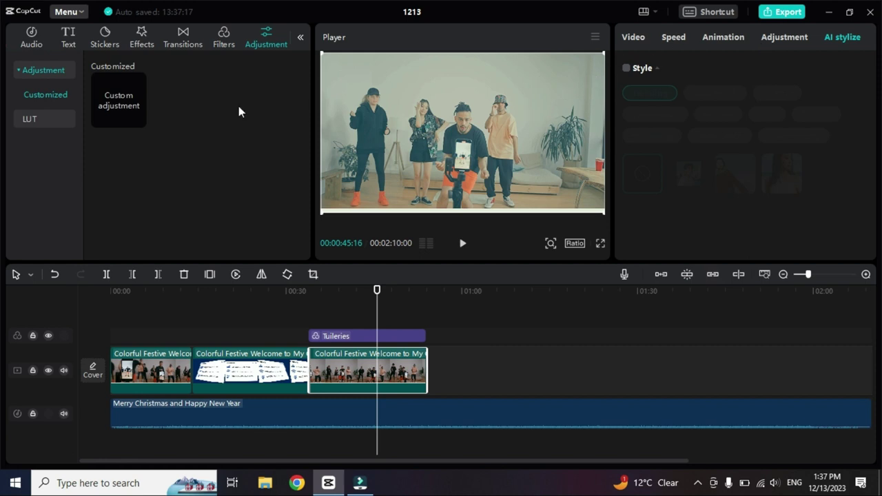
Cycle through Transitions, Effects, Stickers, Text and Audio back to Media, then deselect to show project details.
click(300, 40)
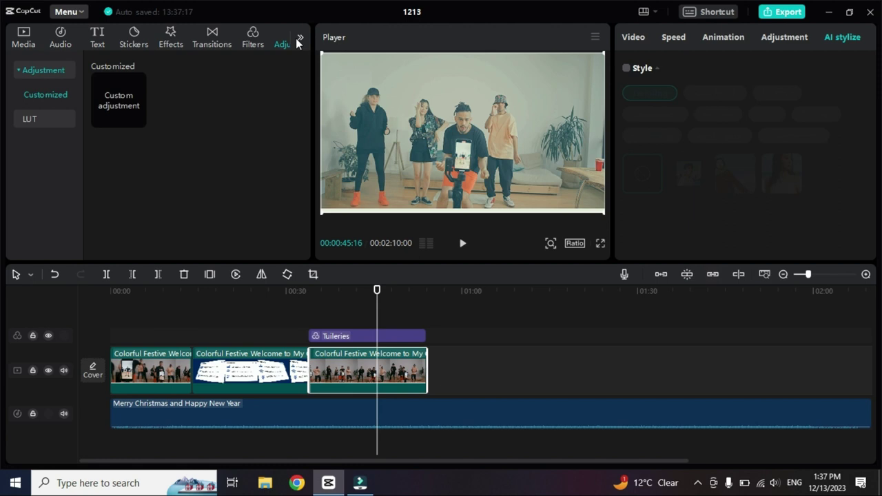
click(211, 36)
click(170, 35)
click(131, 39)
click(98, 39)
click(60, 39)
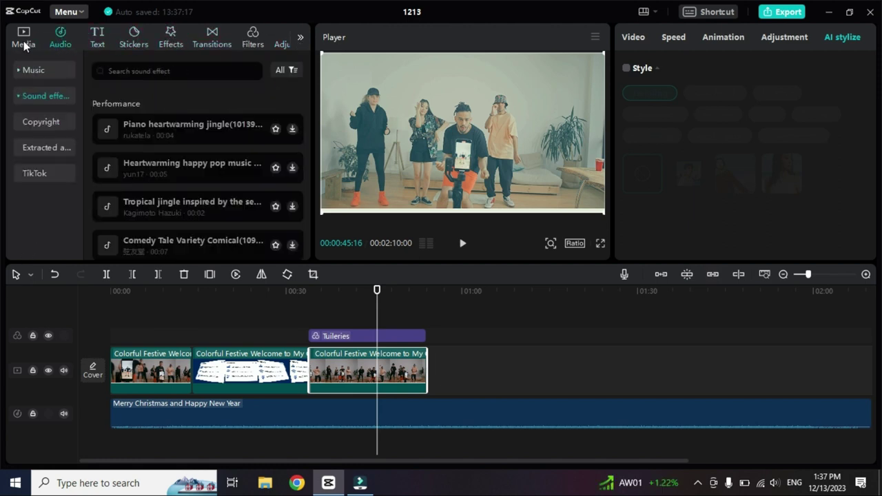
click(24, 41)
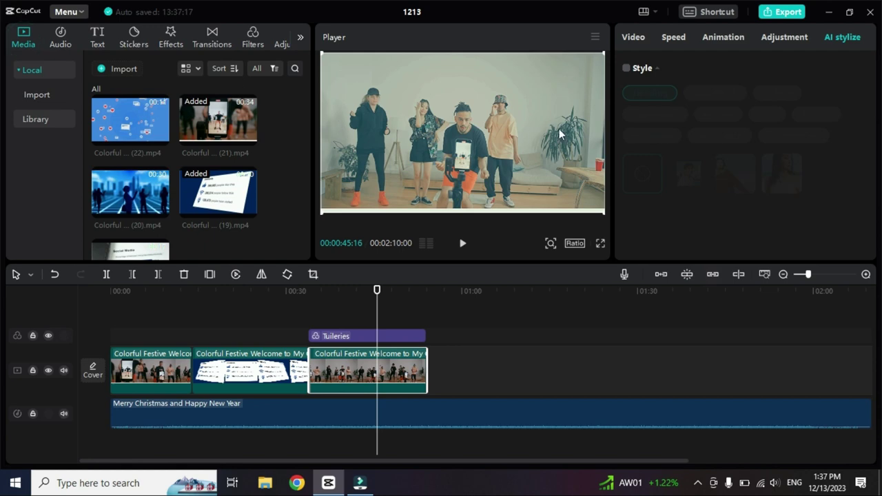
click(468, 336)
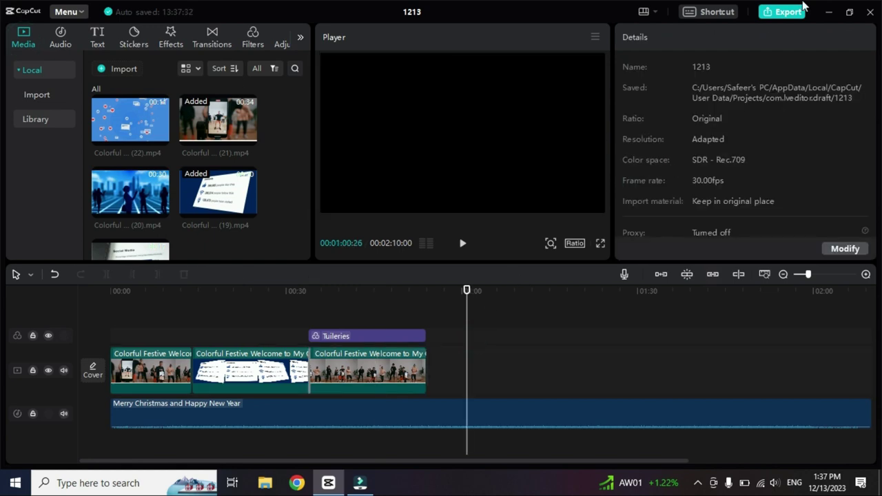
Open the Export dialog and choose the destination folder for the video.
click(790, 12)
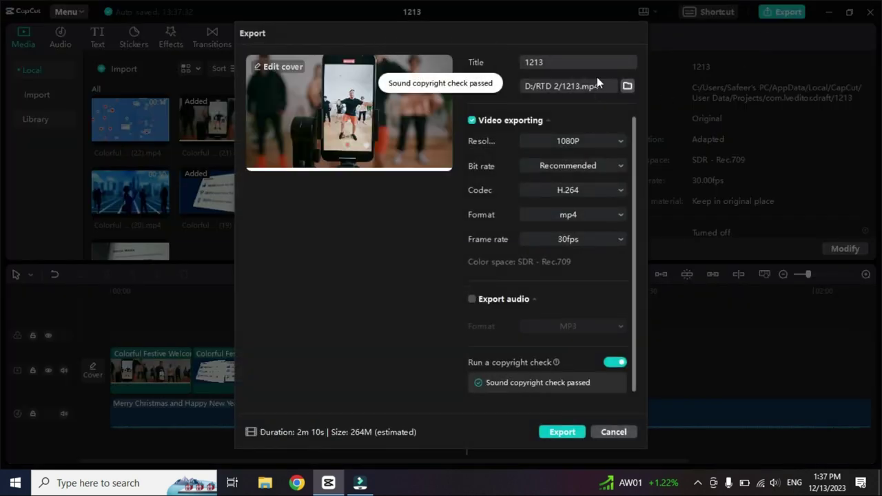
click(551, 67)
click(626, 87)
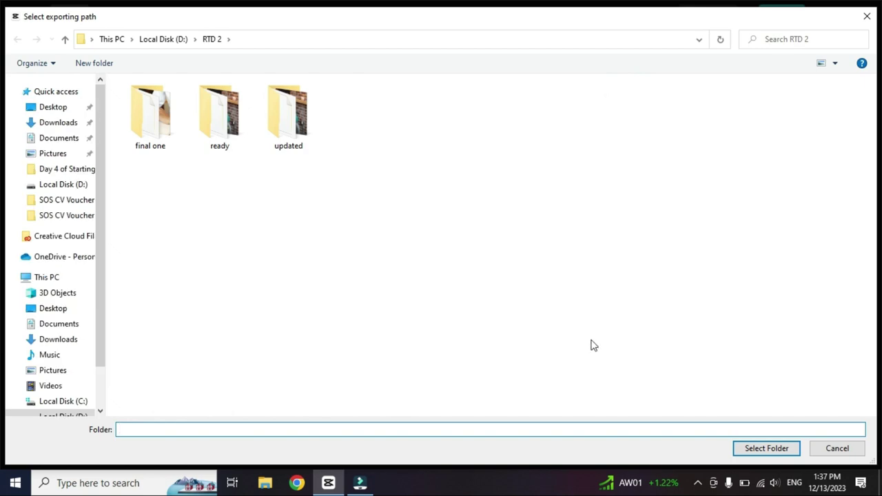
click(837, 449)
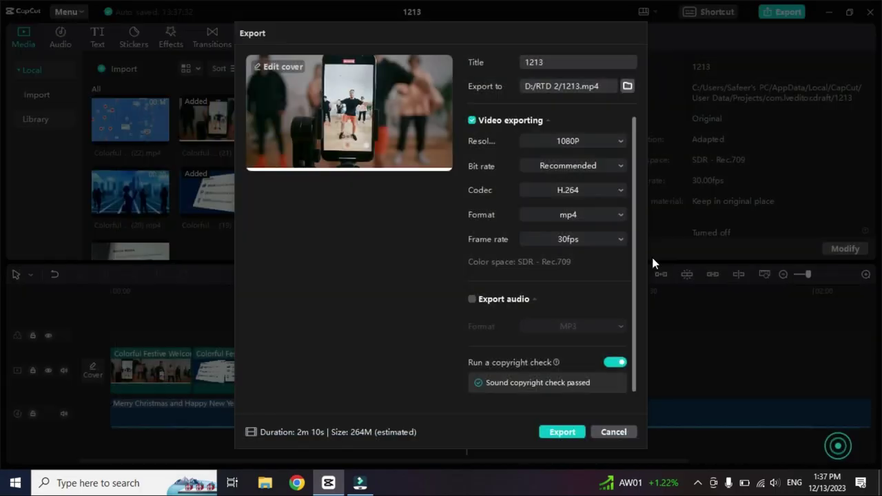
Keep the export resolution at 1080P and the frame rate at 30fps.
click(571, 141)
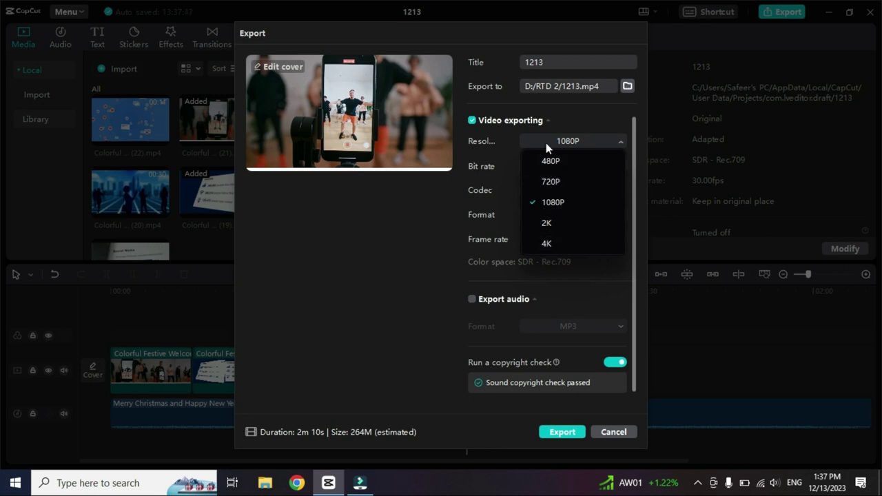
click(546, 142)
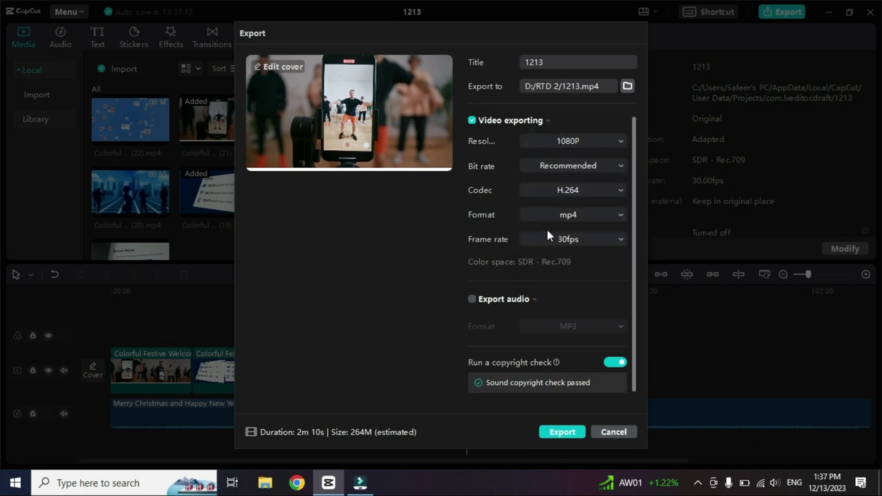
click(561, 244)
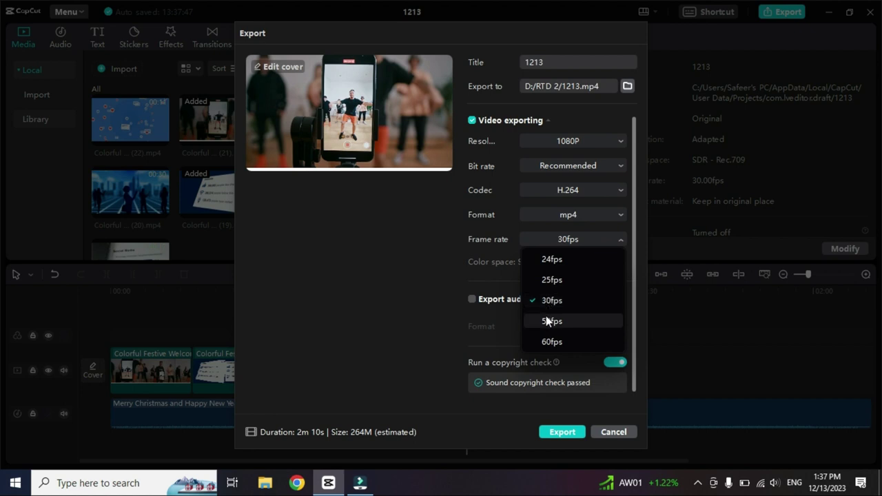
click(544, 240)
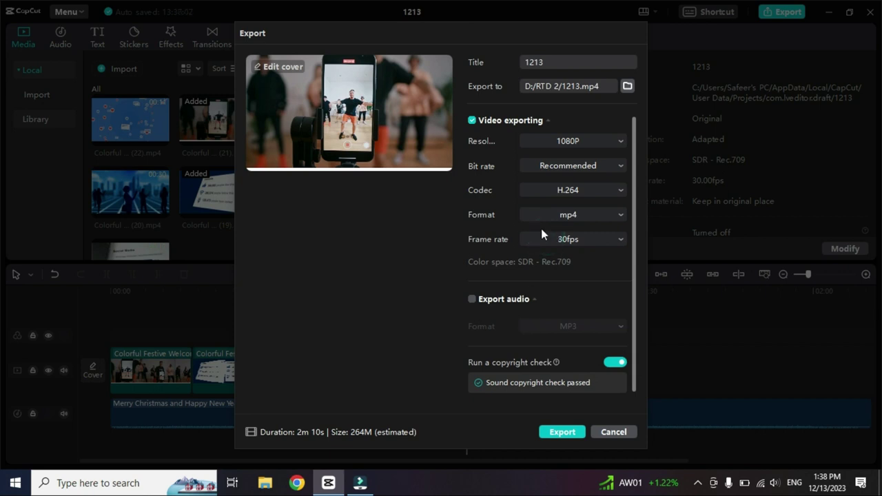